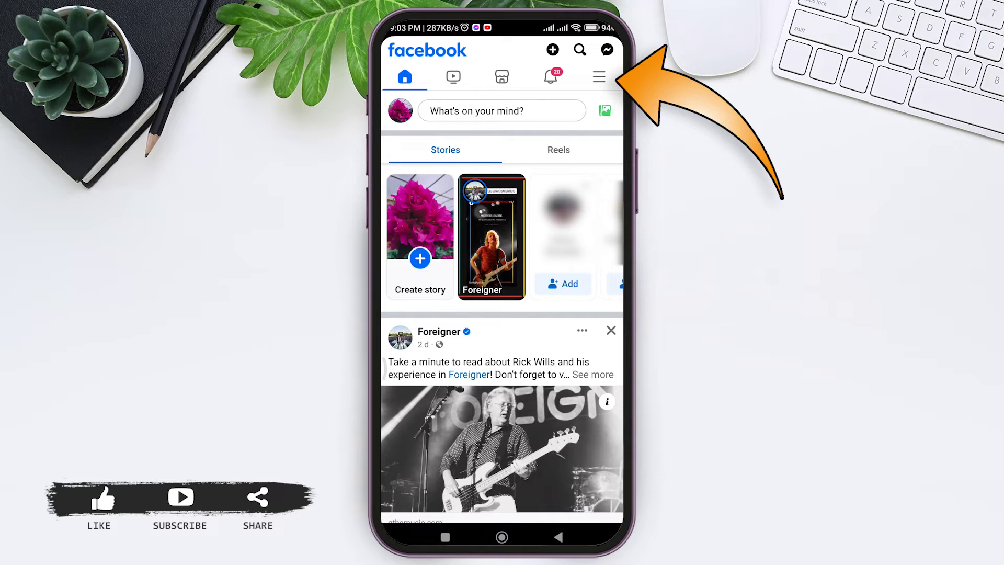
# Switch to the noah Page from the menu and open its Editing buttons list
pyautogui.click(599, 76)
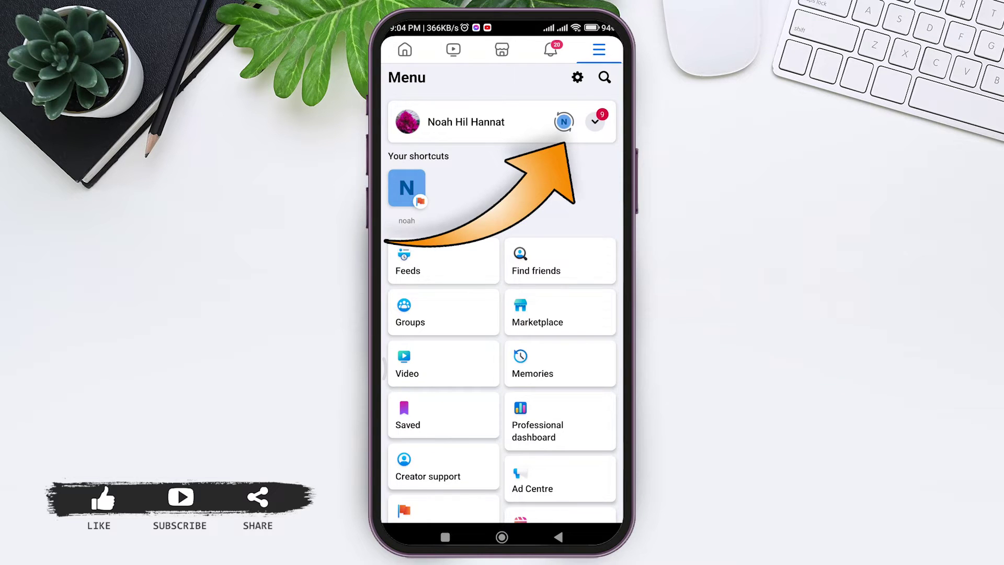
pyautogui.click(563, 122)
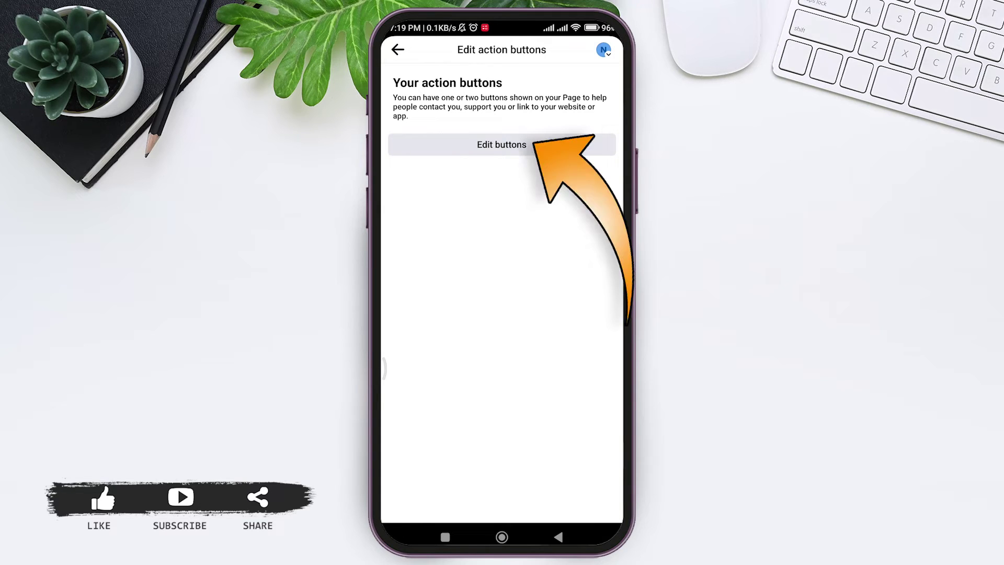
# Check View shop, try Connect another tool and Link to website, then choose Shop on Facebook
pyautogui.click(502, 145)
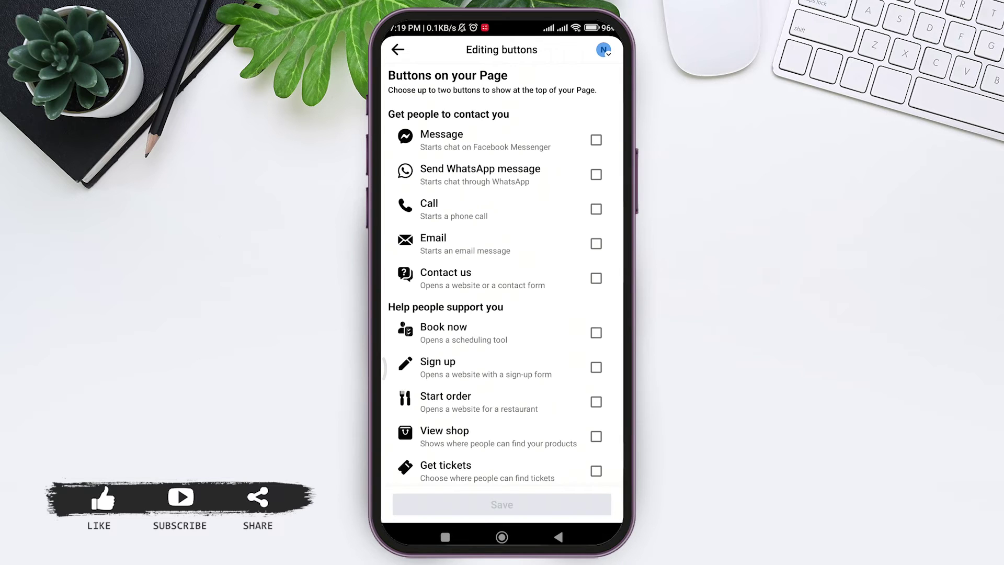
pyautogui.scroll(-3, 502, 315)
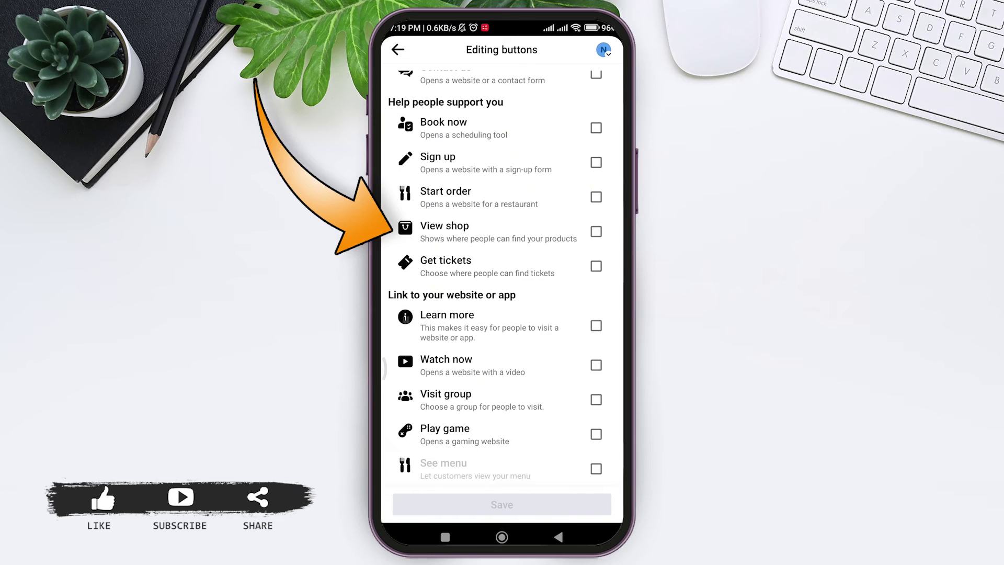
pyautogui.click(502, 231)
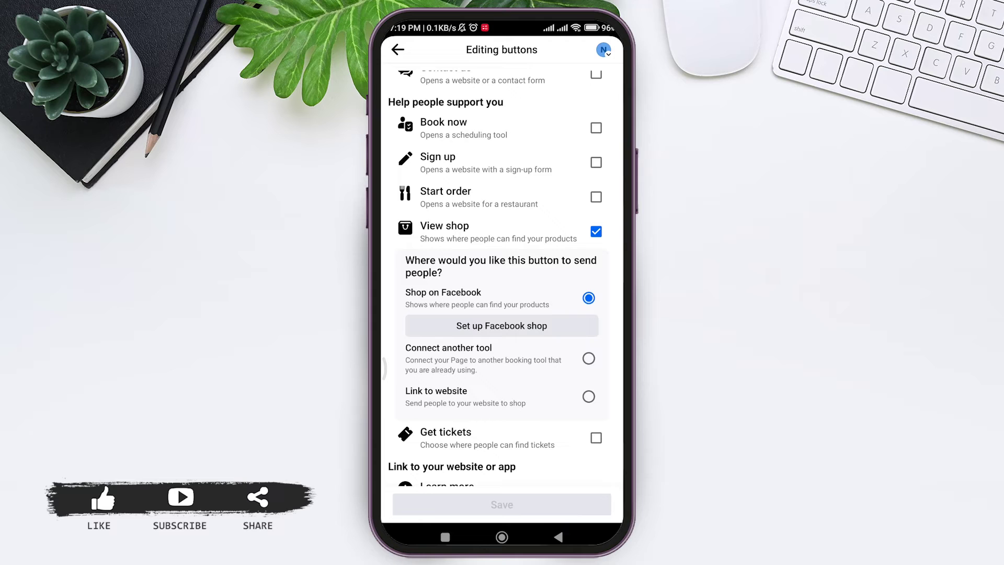
pyautogui.scroll(-1, 502, 315)
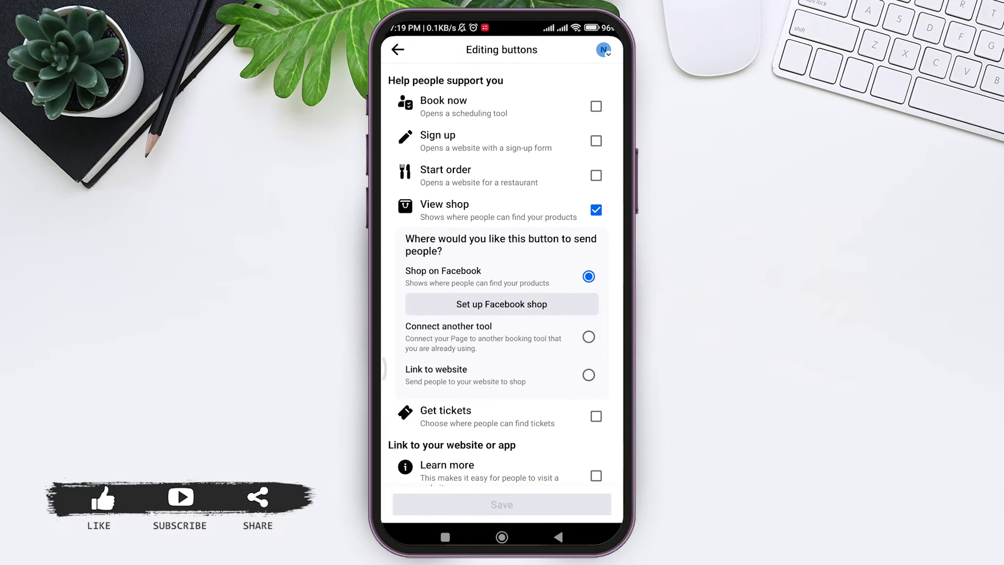
pyautogui.click(589, 337)
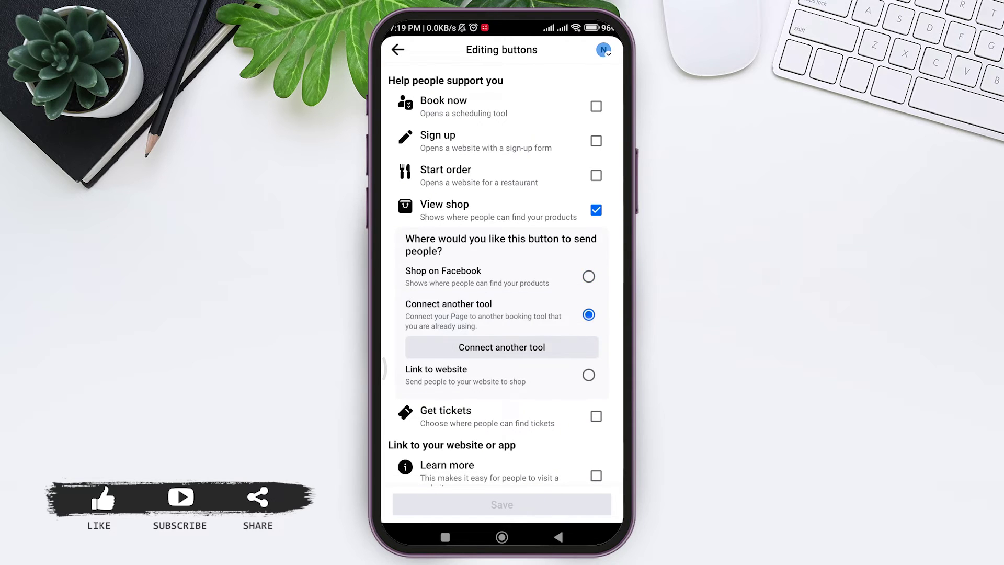
pyautogui.click(589, 375)
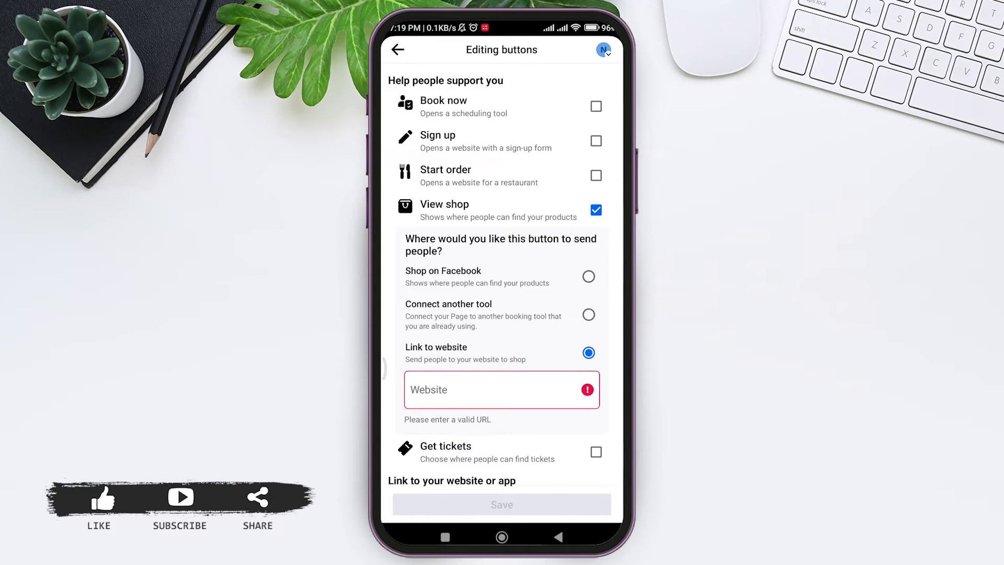
pyautogui.click(588, 276)
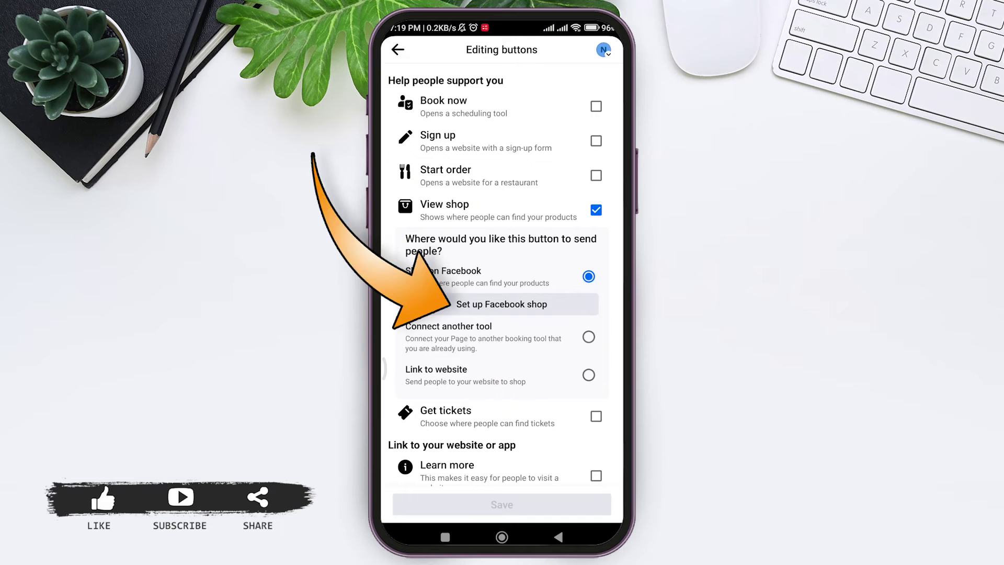
# Request shop setup instructions by email with a suggested address, then set View shop to Connect another tool
pyautogui.click(502, 304)
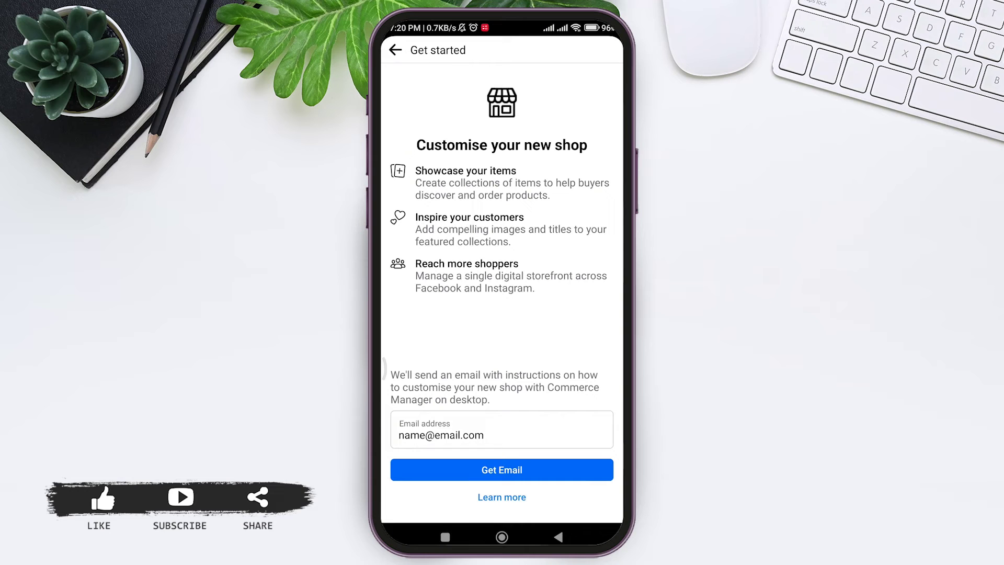
pyautogui.click(502, 431)
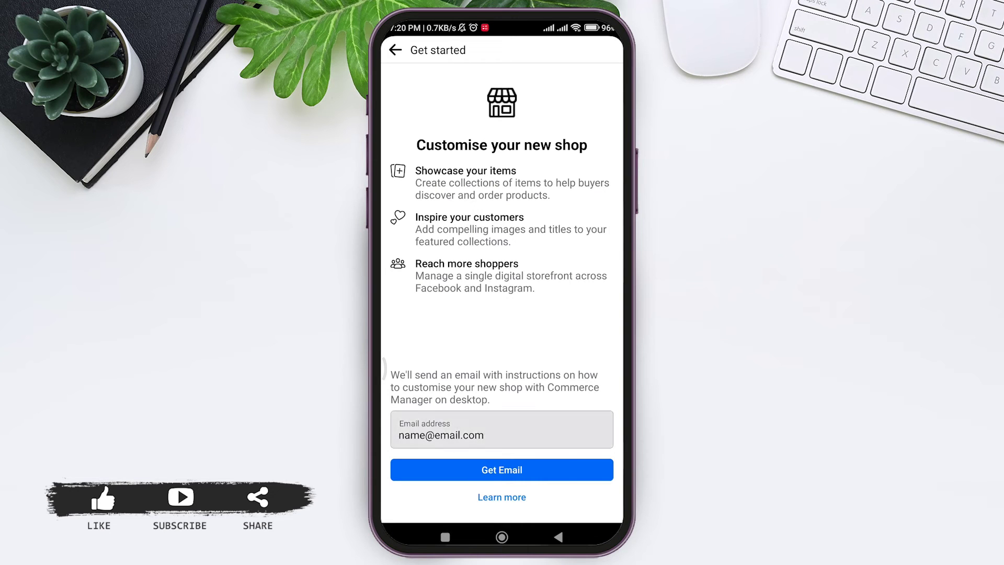
pyautogui.press('BackSpace')
pyautogui.press('BackSpace')
pyautogui.press('BackSpace')
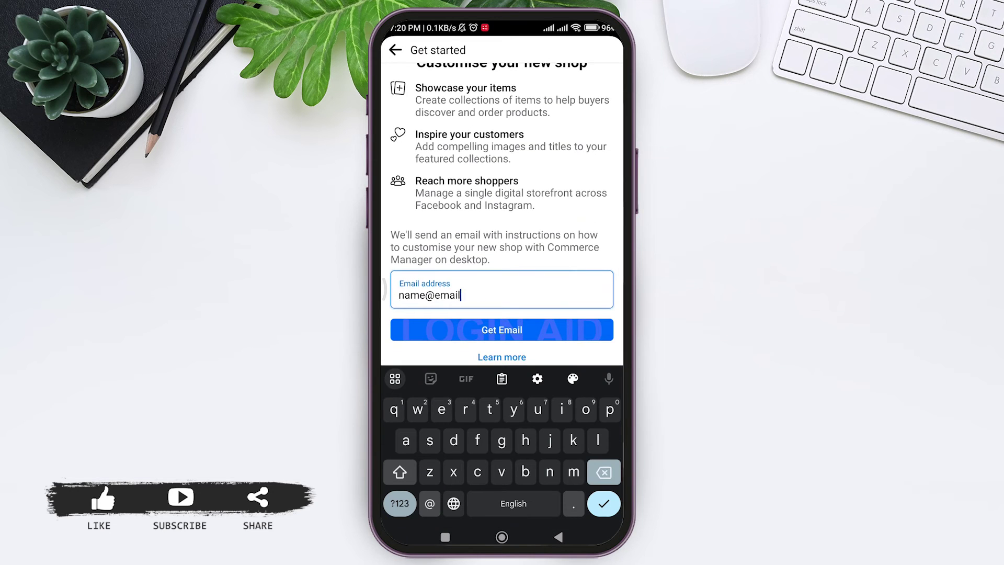
pyautogui.write('H')
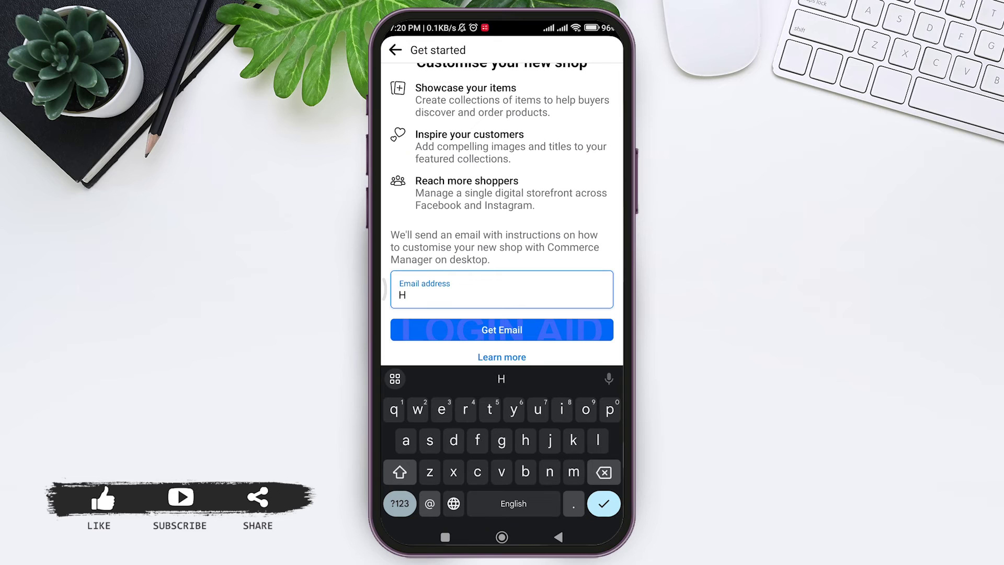
pyautogui.press('BackSpace')
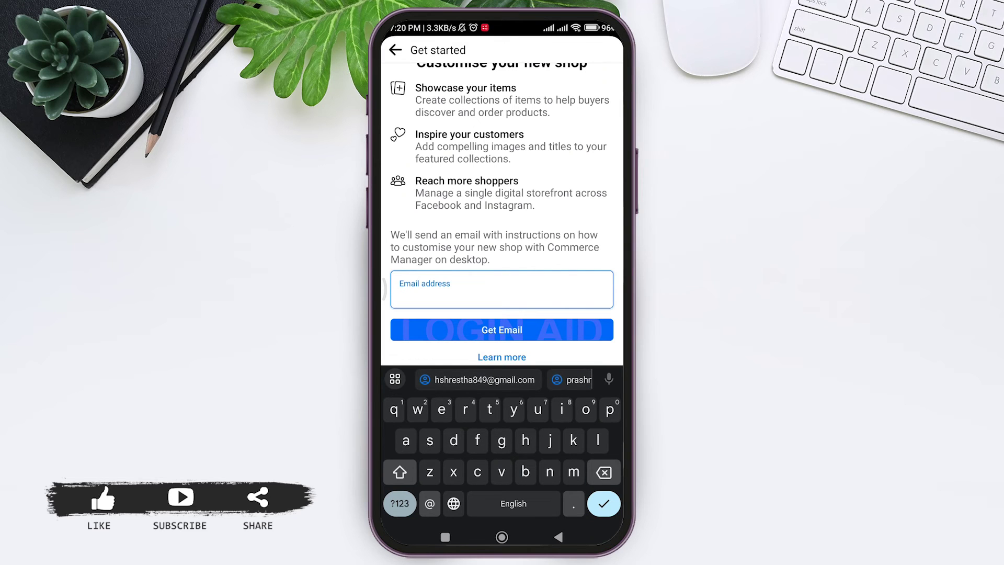
pyautogui.write('ha')
pyautogui.click(502, 378)
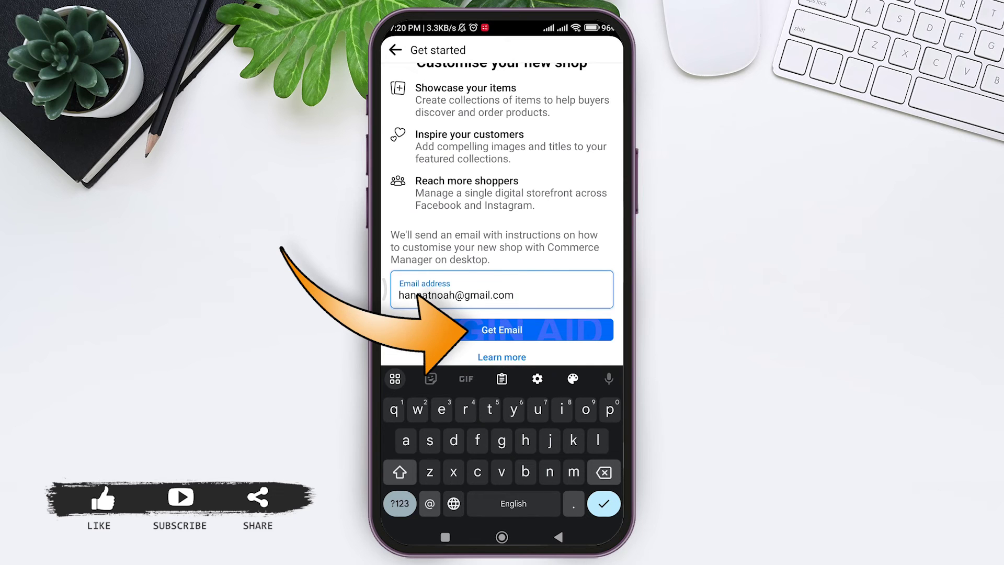
pyautogui.click(502, 330)
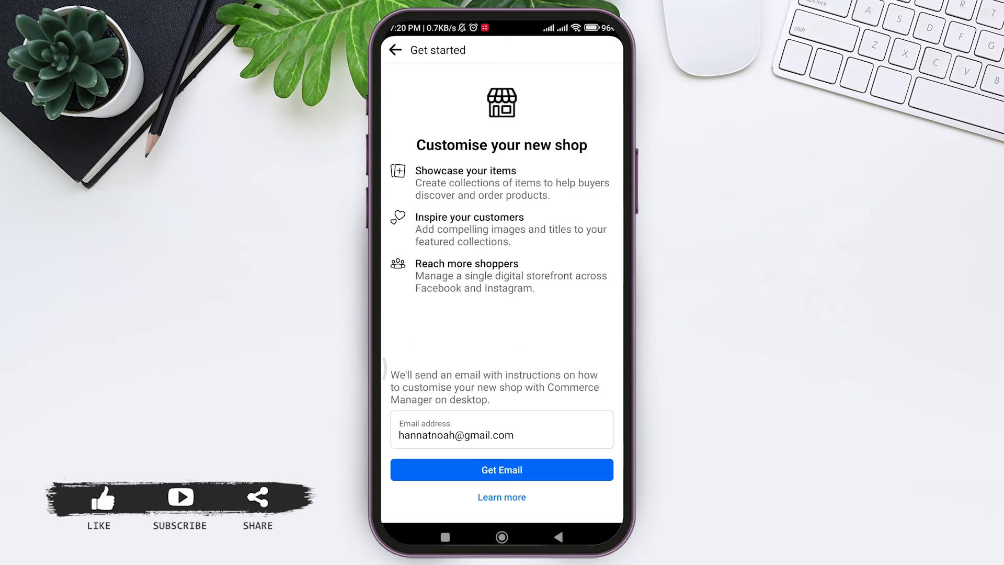
pyautogui.click(395, 49)
pyautogui.click(502, 338)
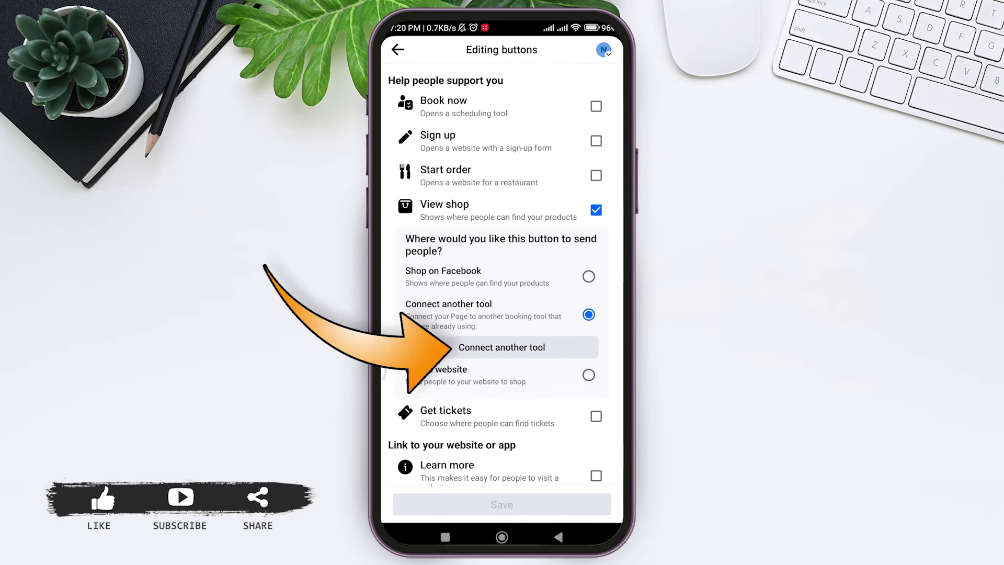
pyautogui.click(502, 347)
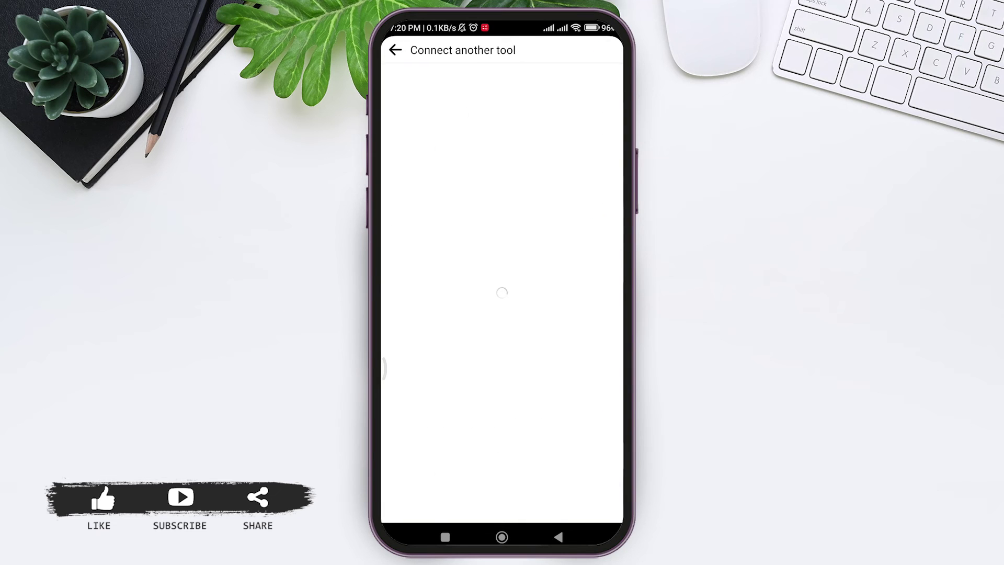
pyautogui.scroll(-2, 502, 313)
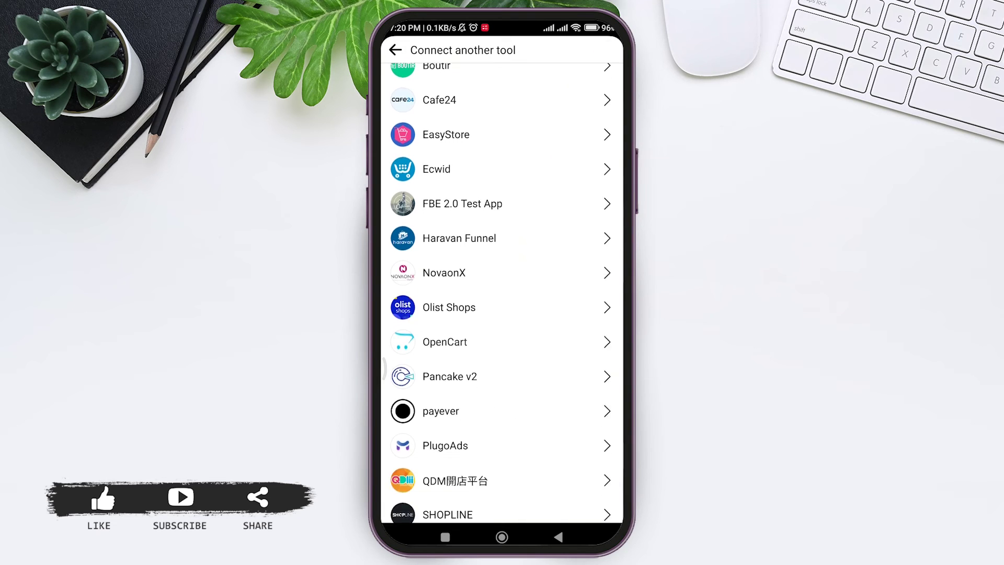
pyautogui.scroll(2, 502, 315)
pyautogui.scroll(-3, 502, 314)
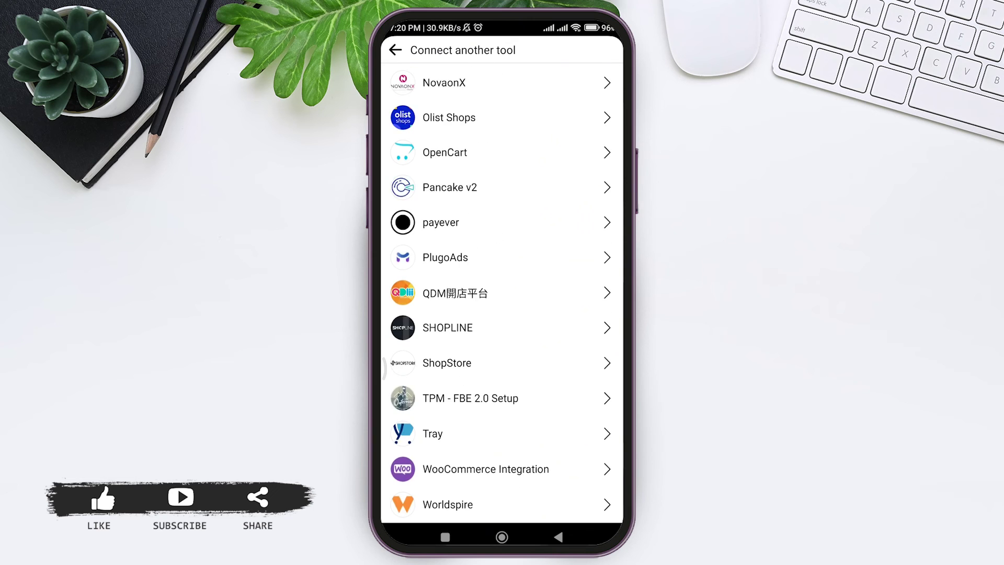
pyautogui.scroll(3, 502, 313)
pyautogui.click(396, 49)
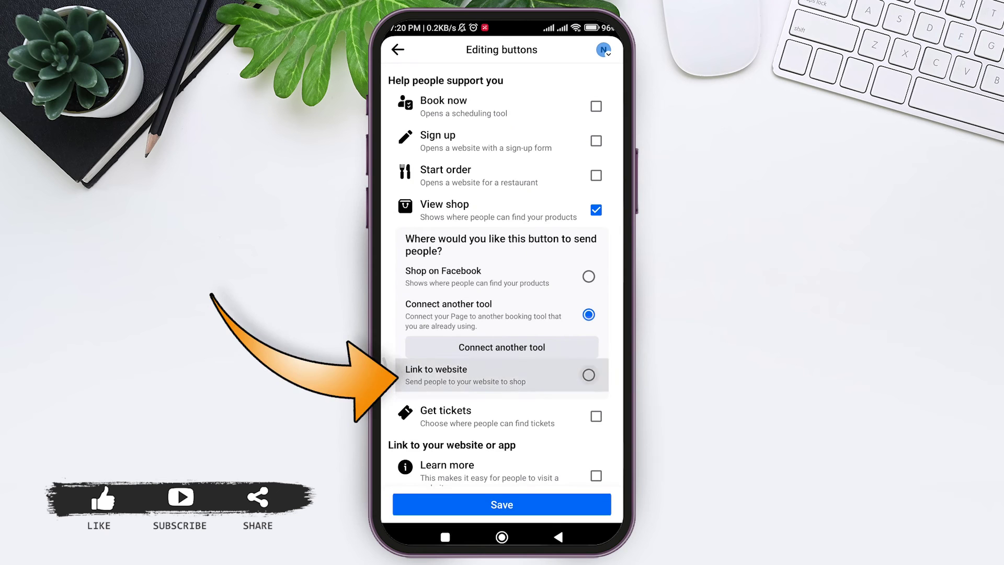
# Switch View shop to Link to website, leaving the Website field empty
pyautogui.click(503, 374)
pyautogui.click(503, 390)
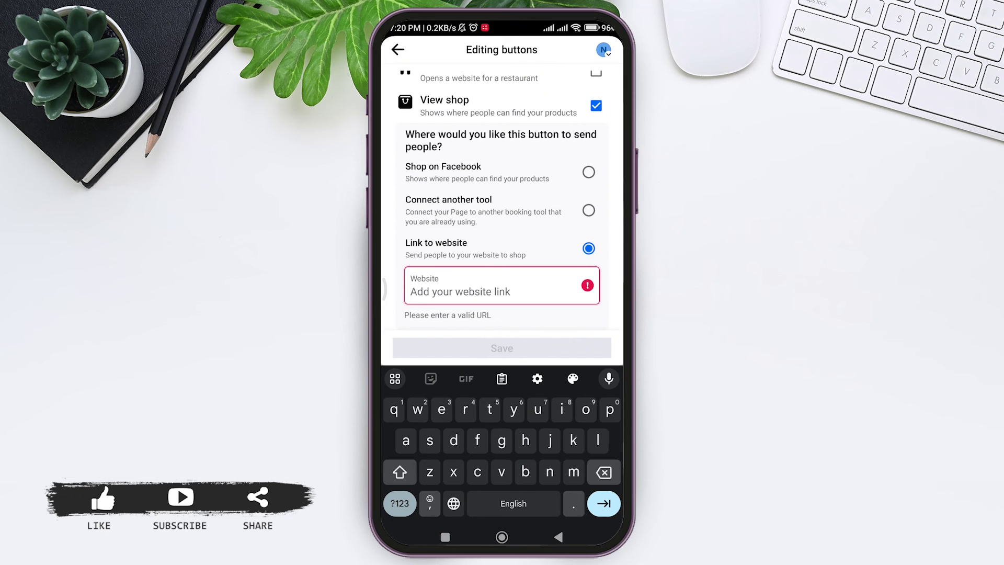
pyautogui.click(559, 537)
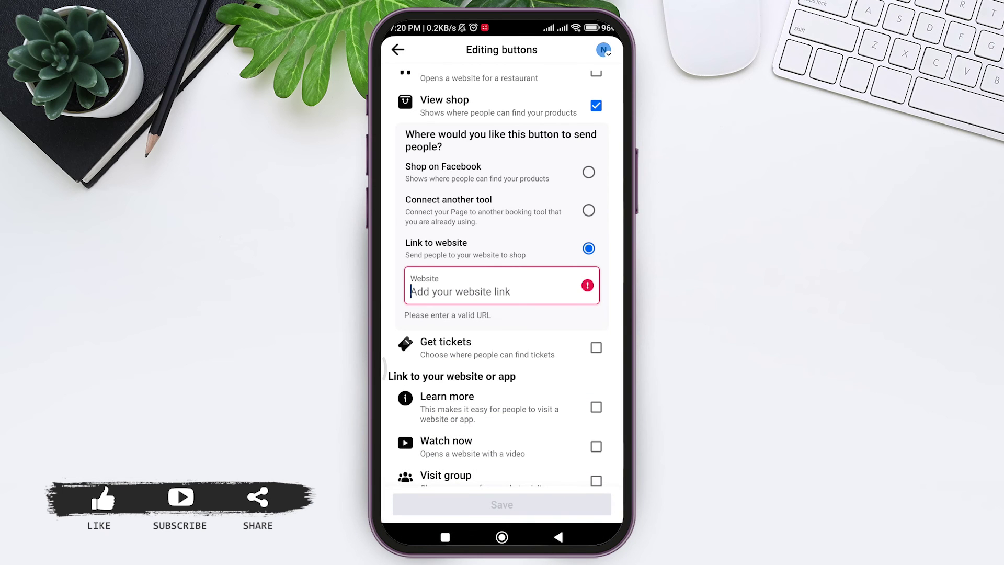
pyautogui.click(495, 291)
pyautogui.click(559, 537)
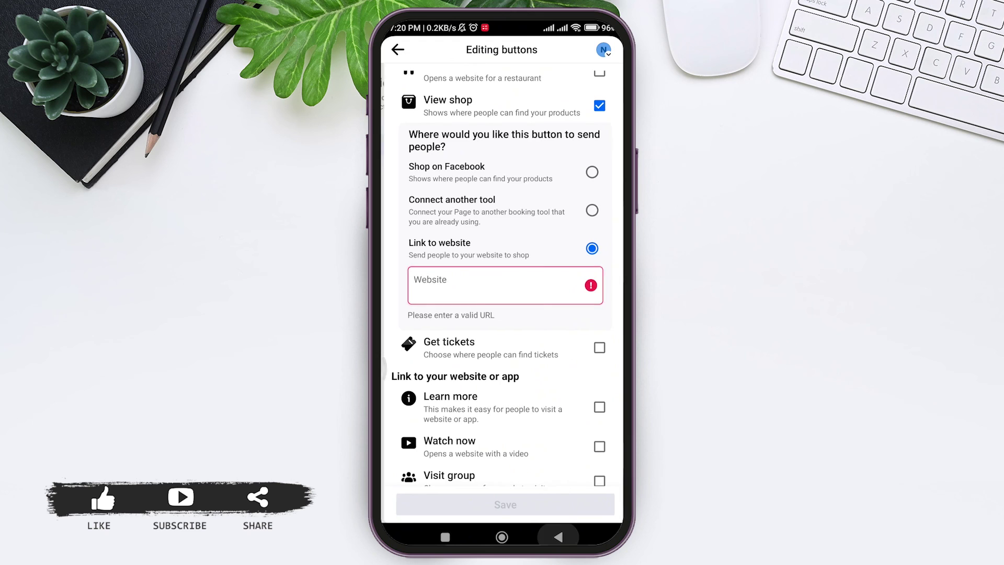
# Go back through Page settings to the noah Page profile
pyautogui.click(559, 537)
pyautogui.click(559, 537)
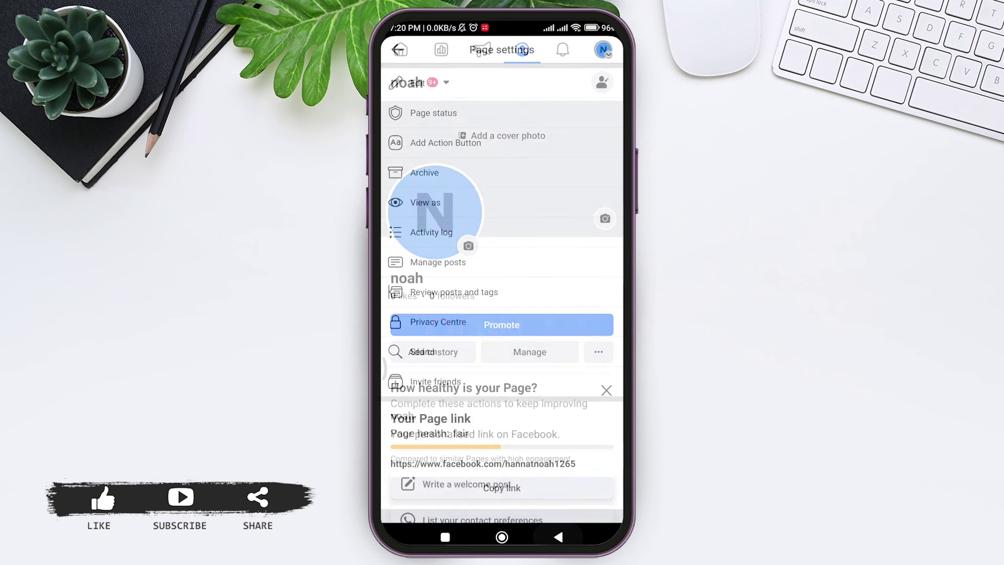